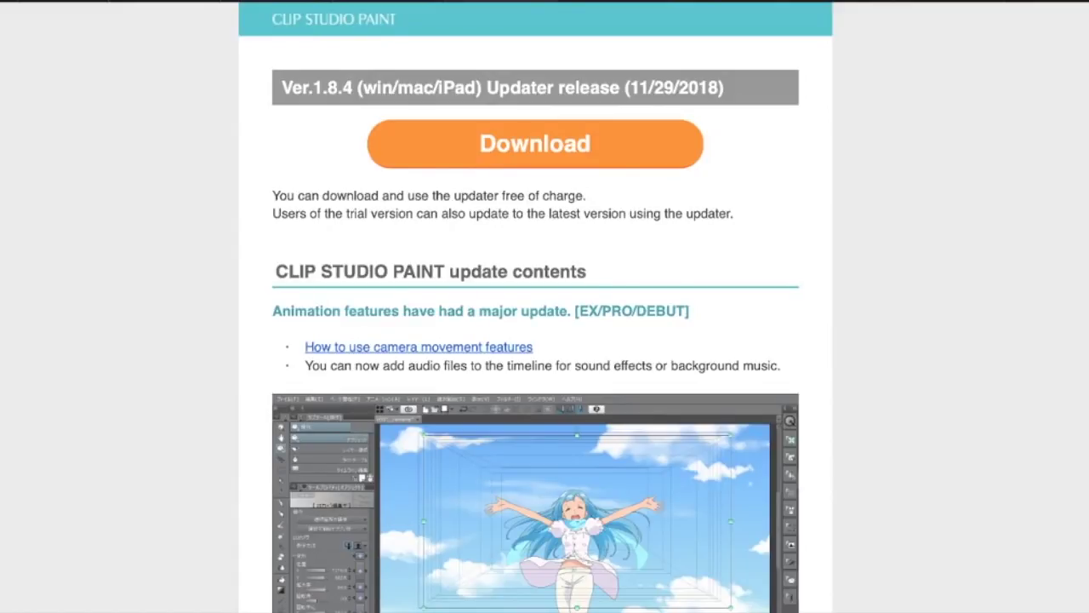
Review the Clip Studio Paint Ver.1.8.4 update notes on timeline audio, automatic colorization and screentone removal
scroll(545, 340, down, 3)
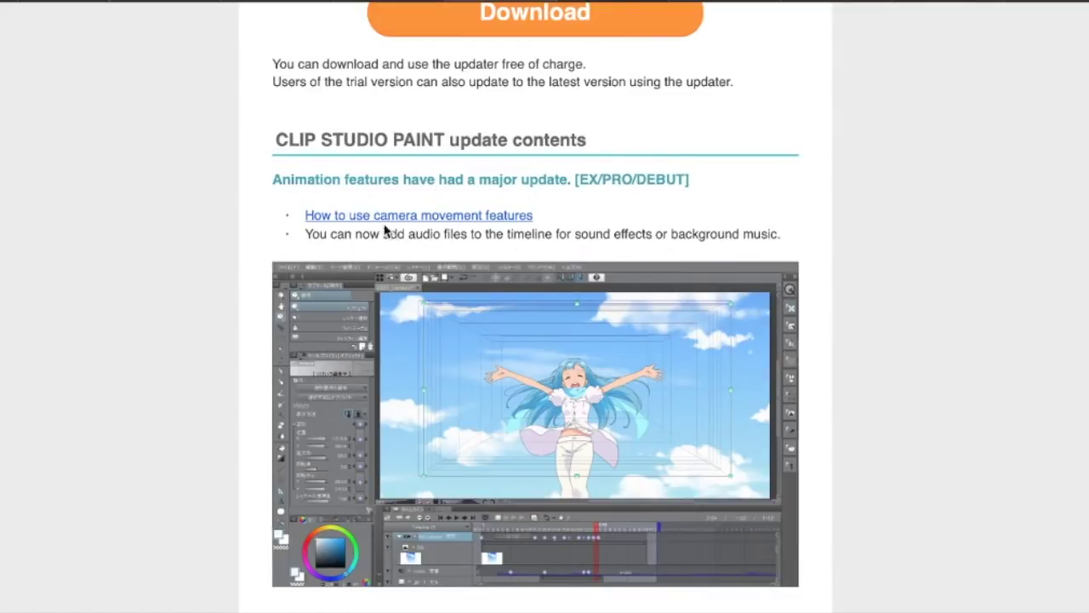
drag(306, 234, 772, 244)
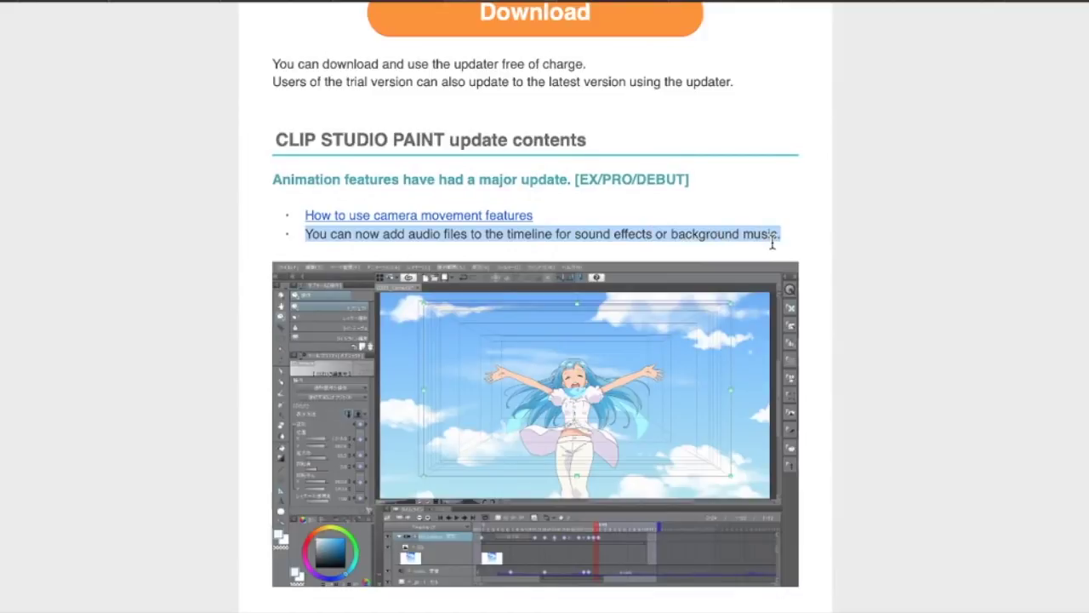
scroll(892, 269, down, 5)
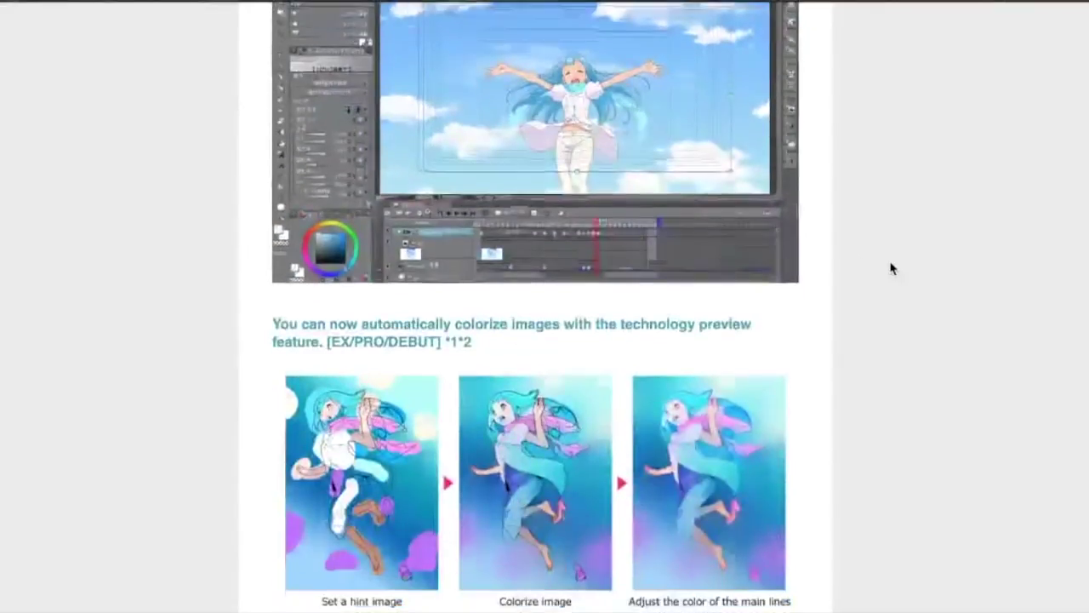
scroll(892, 268, down, 3)
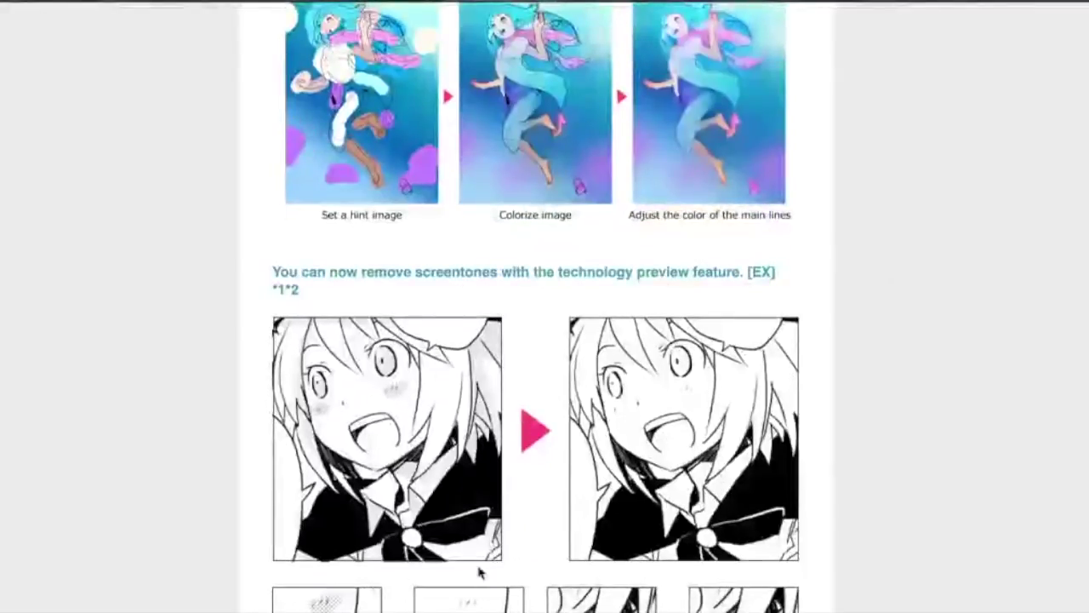
scroll(758, 350, up, 3)
drag(260, 185, 861, 460)
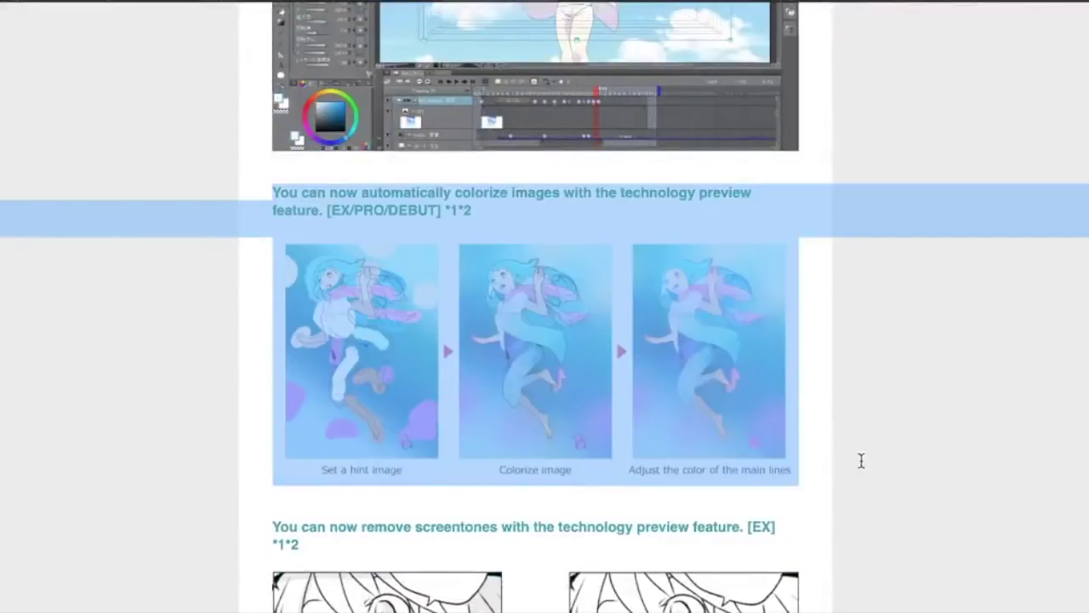
click(964, 396)
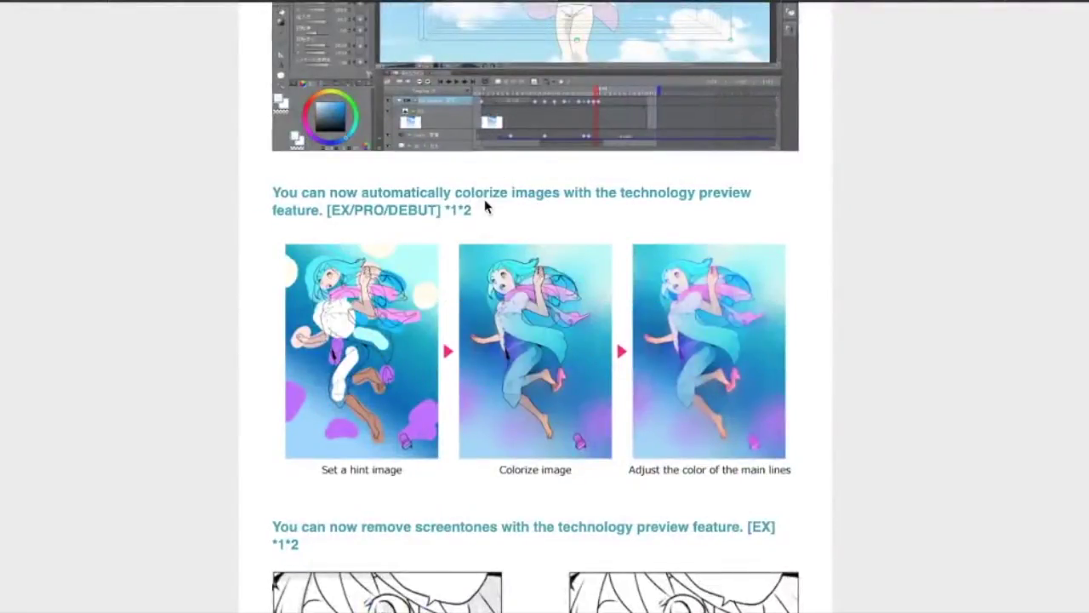
drag(326, 213, 463, 212)
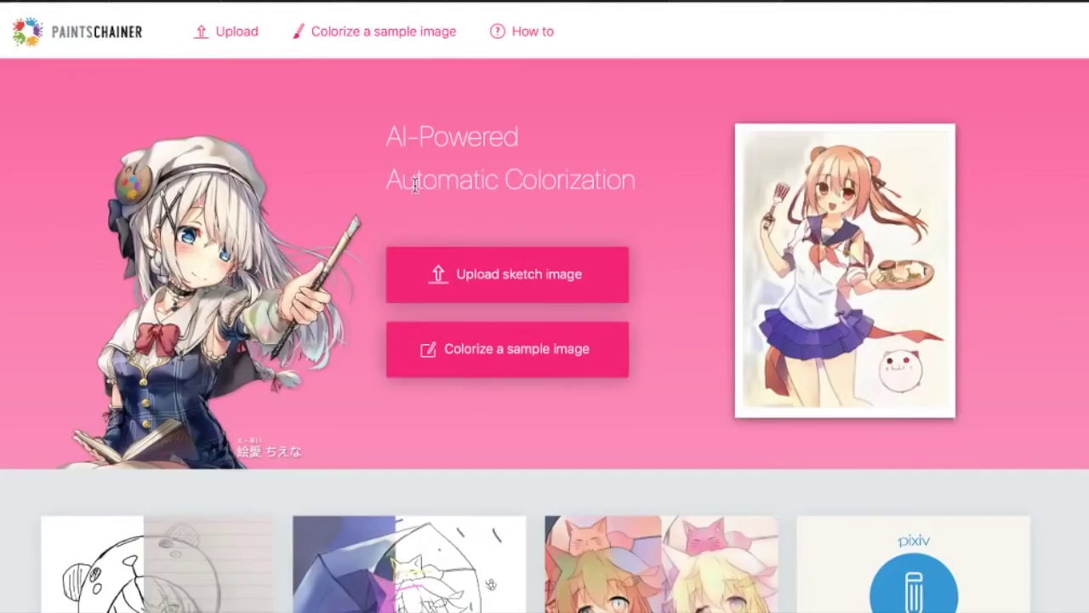
Look over the PaintsChainer page about AI-powered automatic colorization and its sample images
drag(385, 142, 608, 139)
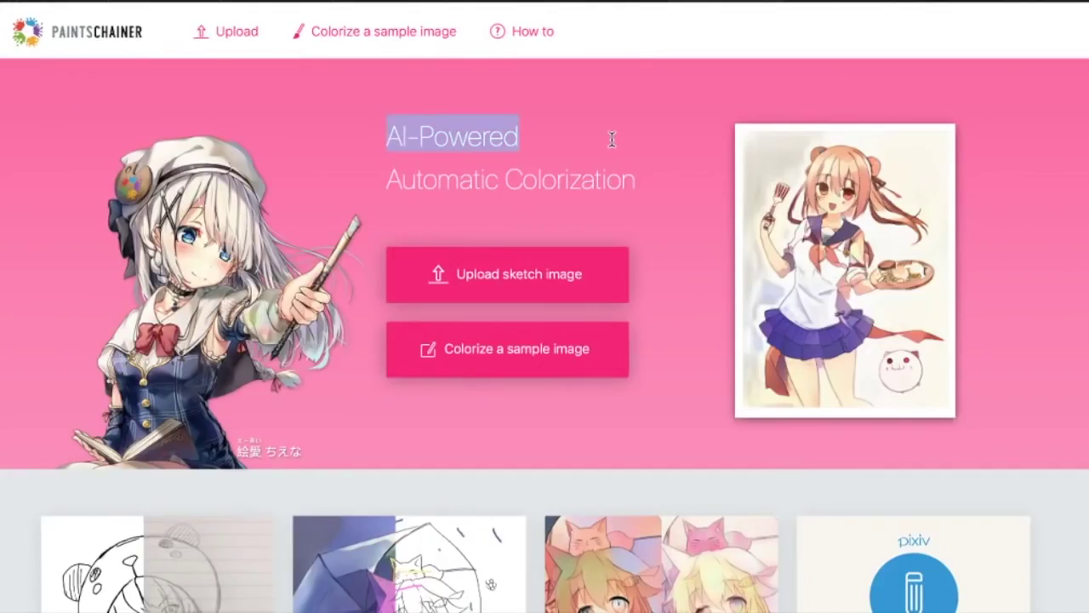
drag(650, 196, 282, 192)
click(533, 204)
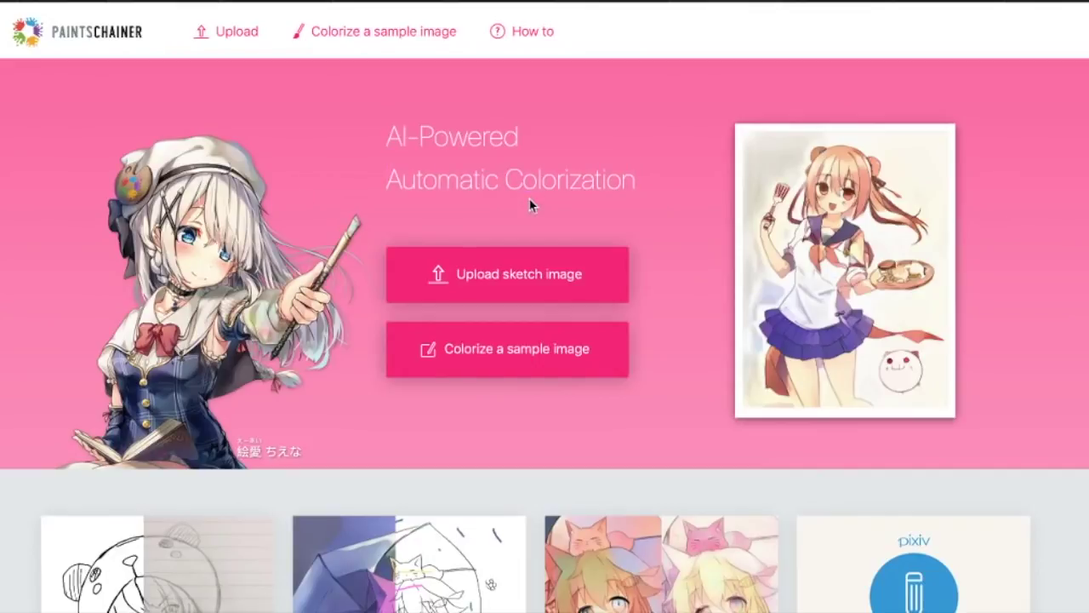
drag(375, 119, 652, 249)
click(666, 201)
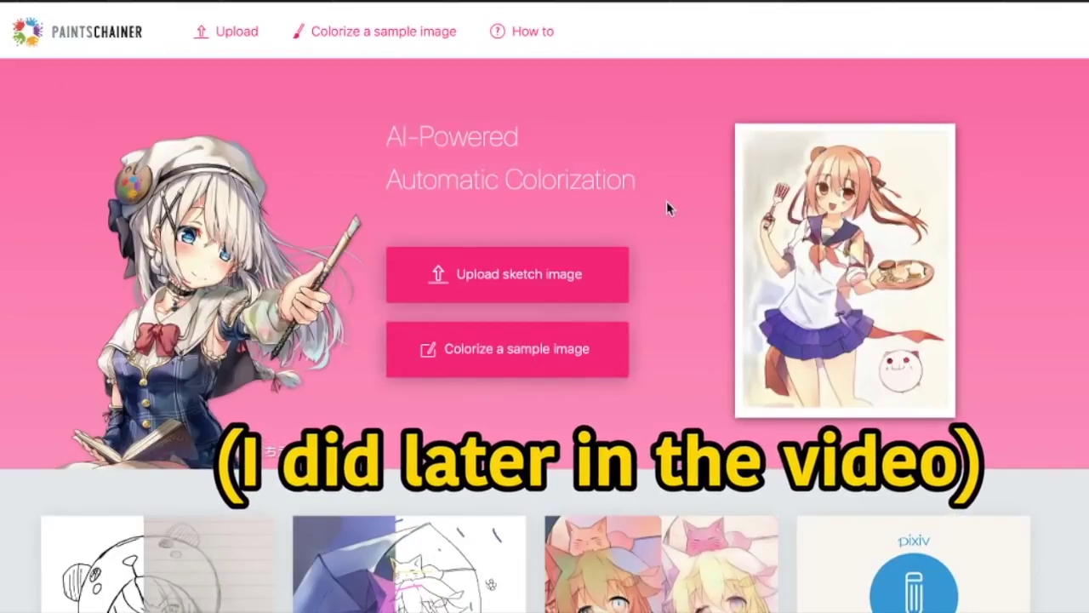
scroll(666, 200, down, 5)
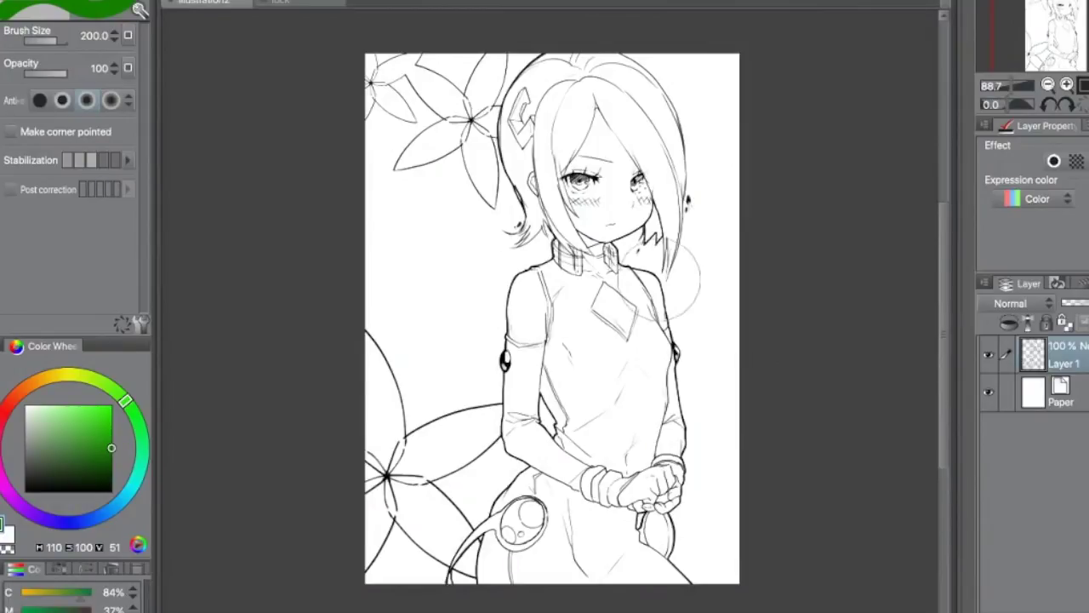
scroll(611, 230, up, 1)
scroll(610, 229, down, 3)
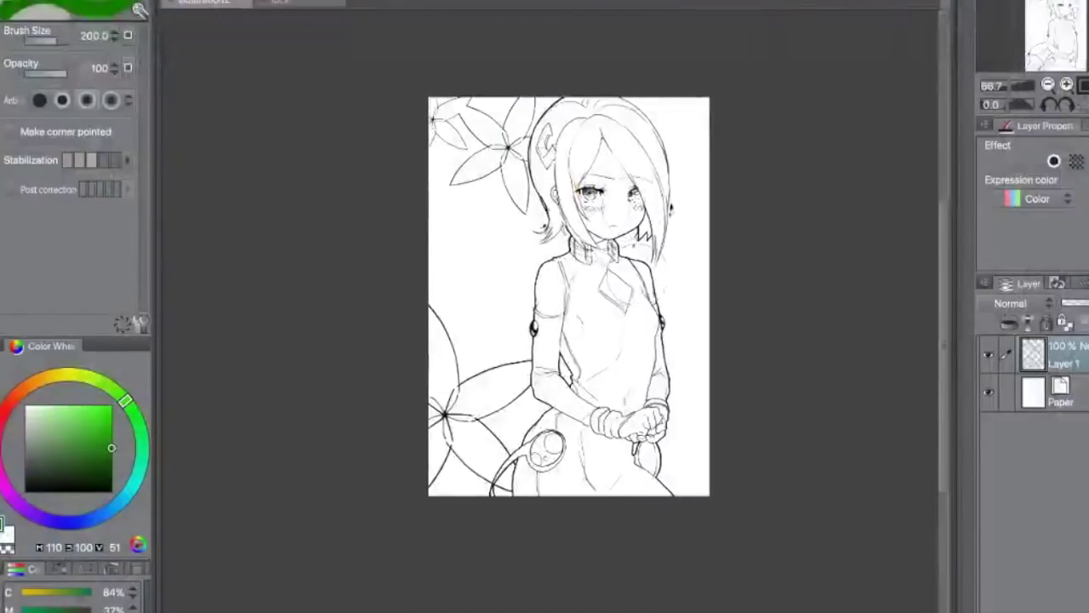
scroll(639, 209, up, 4)
scroll(638, 208, down, 2)
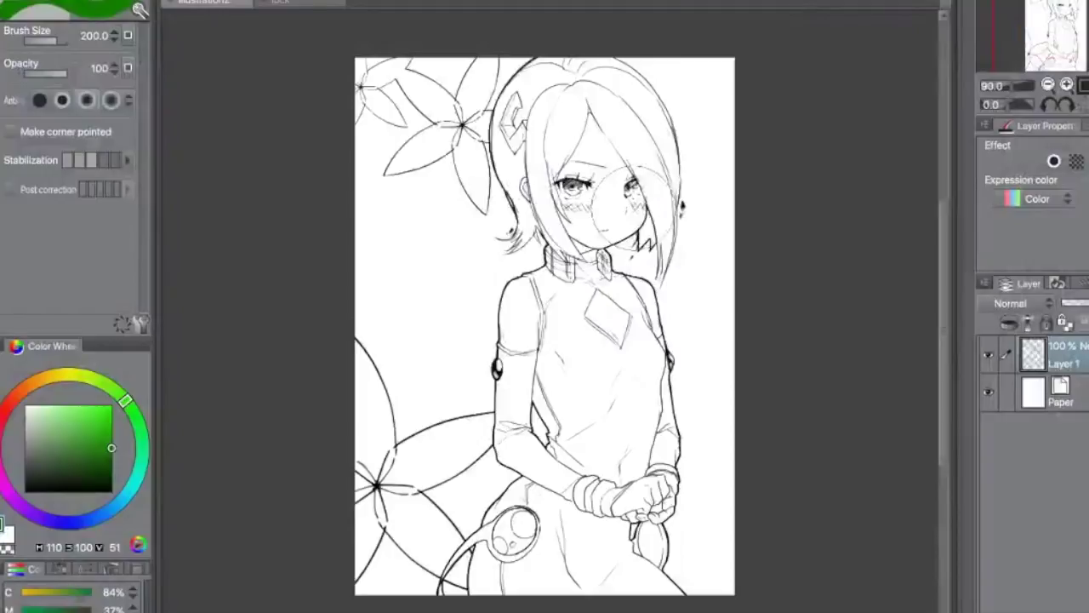
scroll(536, 326, up, 1)
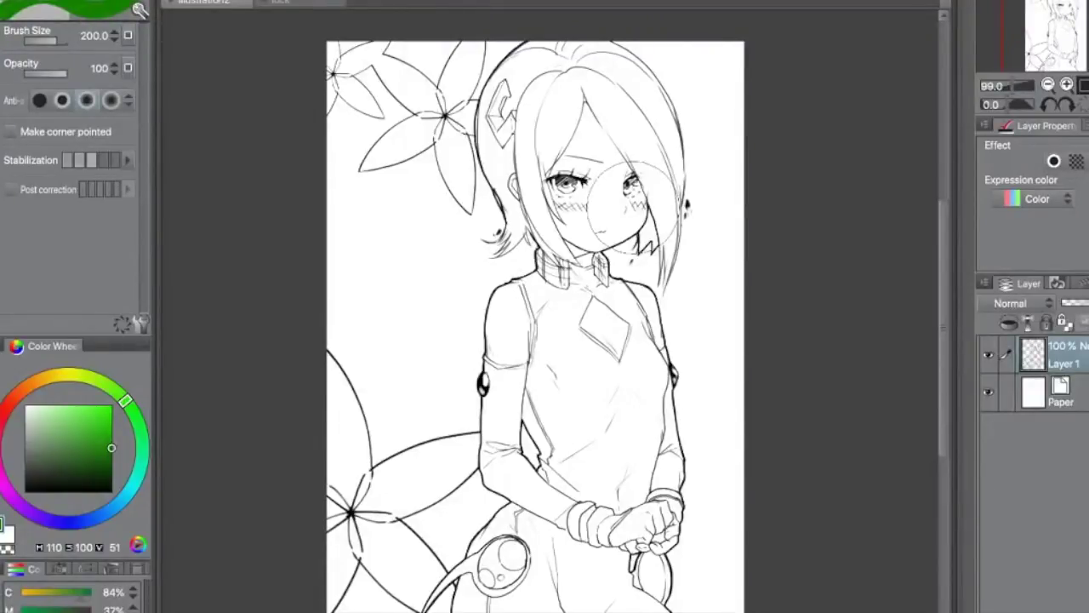
drag(1042, 31, 1042, 32)
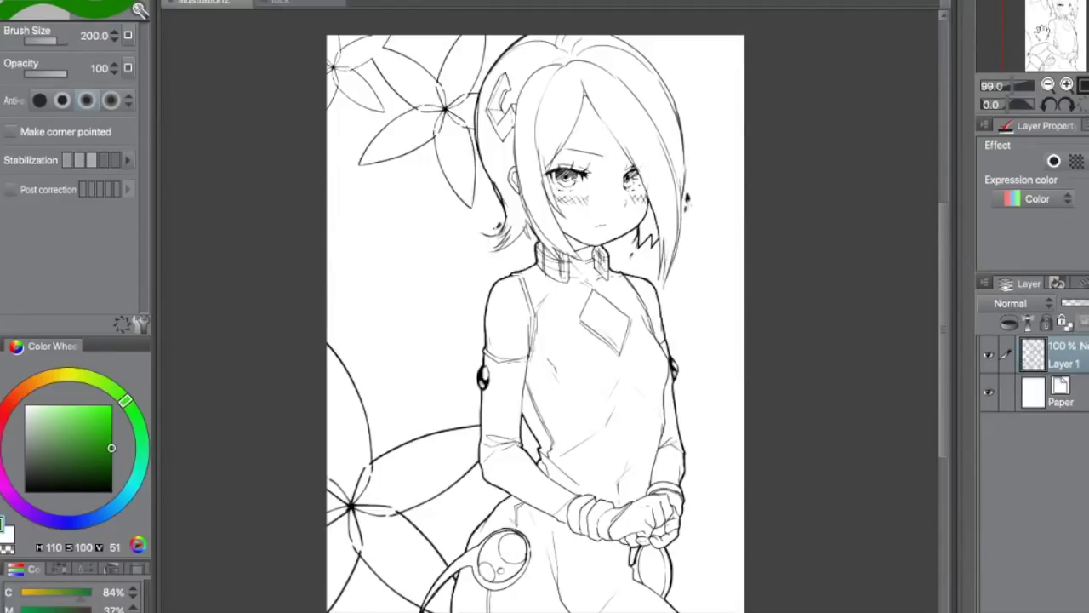
Set the line art layer, Layer 1, as the reference layer and add a new layer directly above Paper
click(1060, 393)
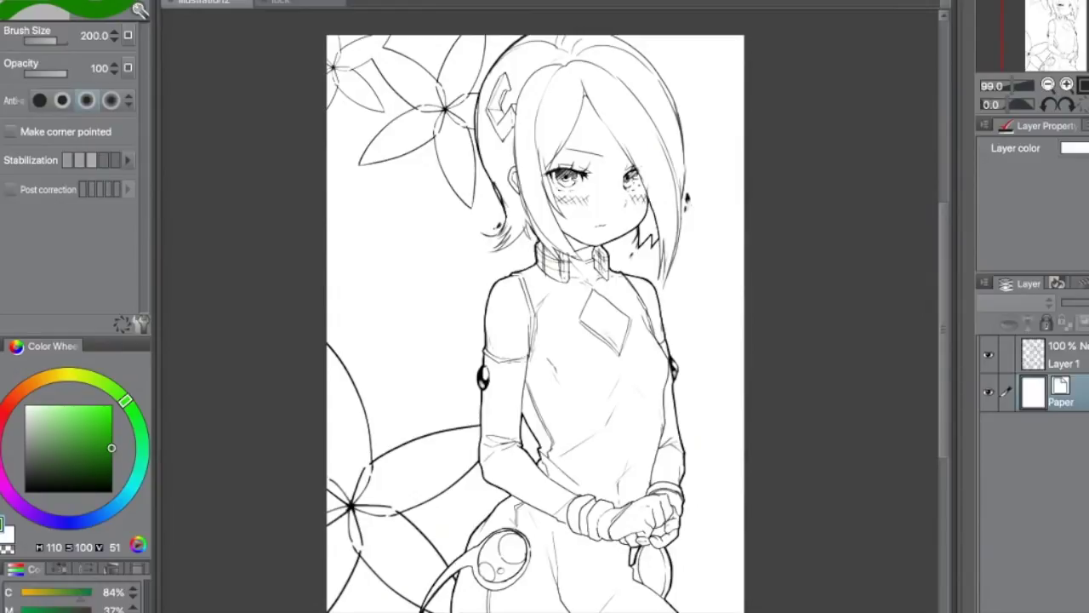
click(1045, 361)
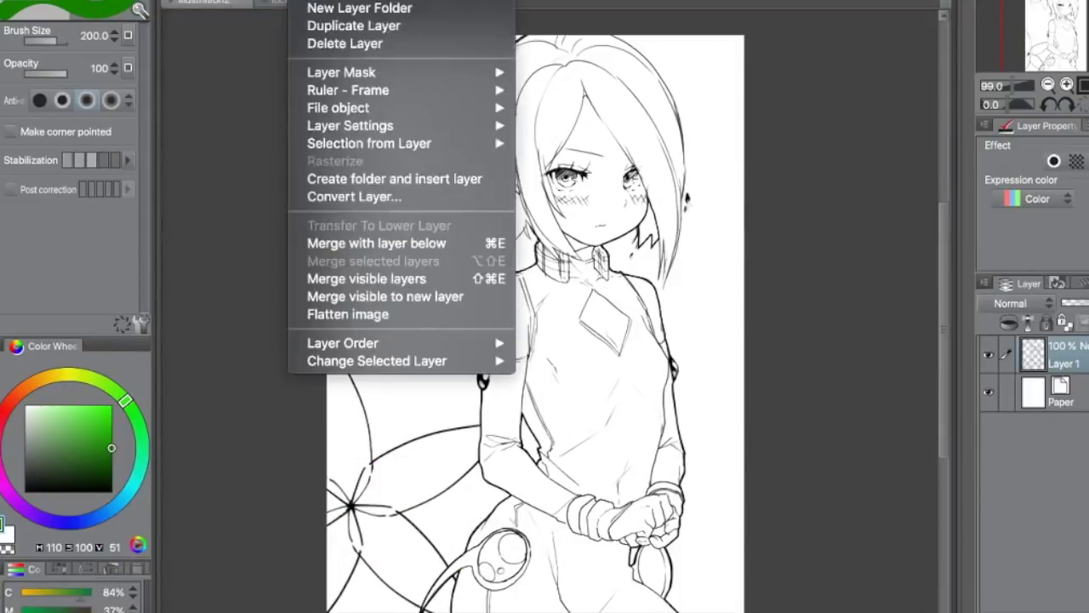
mouse_move(442, 80)
mouse_move(399, 125)
click(604, 123)
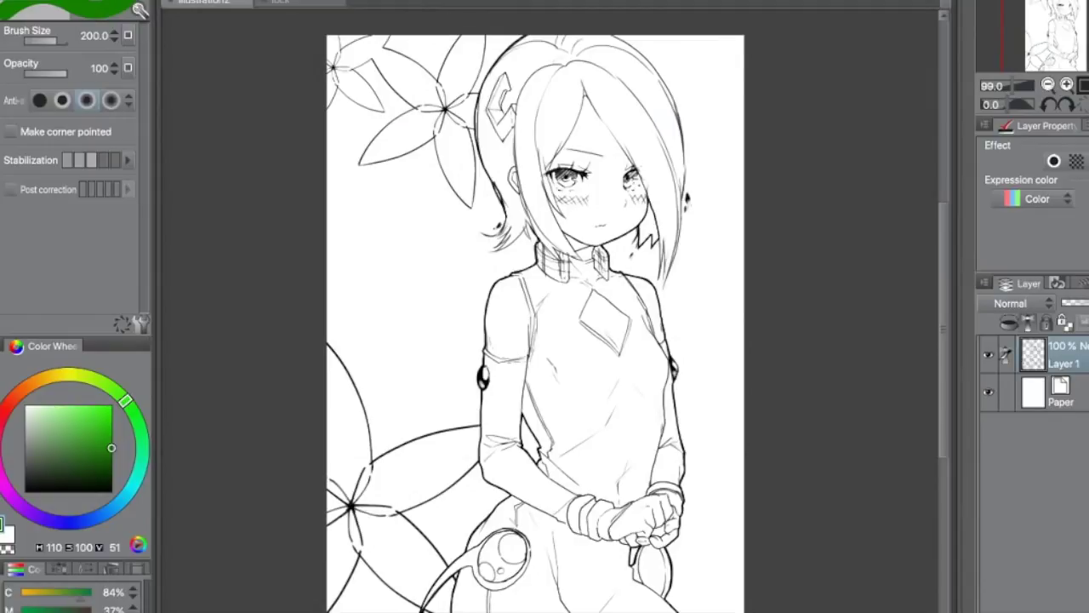
click(1076, 400)
key(ctrl+shift+n)
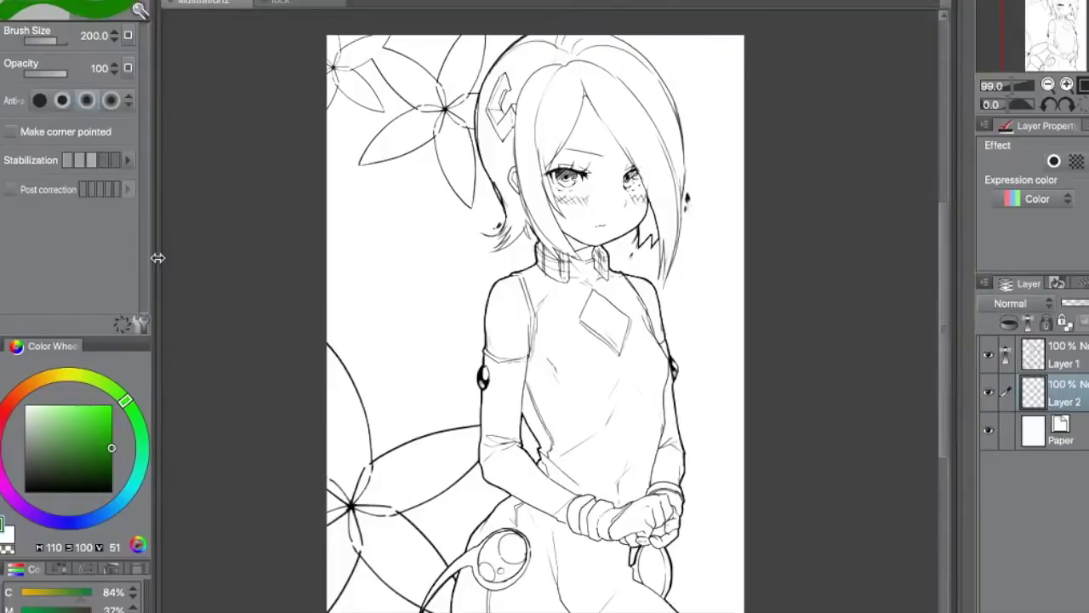
Paint the face, shoulders, chest cutout and hands on Layer 2 in pale skin tone (H 17, S 11, V 100) with a size 40 brush
key([)
key([)
key([)
key([)
key([)
key([)
key(bracketleft)
click(43, 385)
click(34, 404)
click(17, 393)
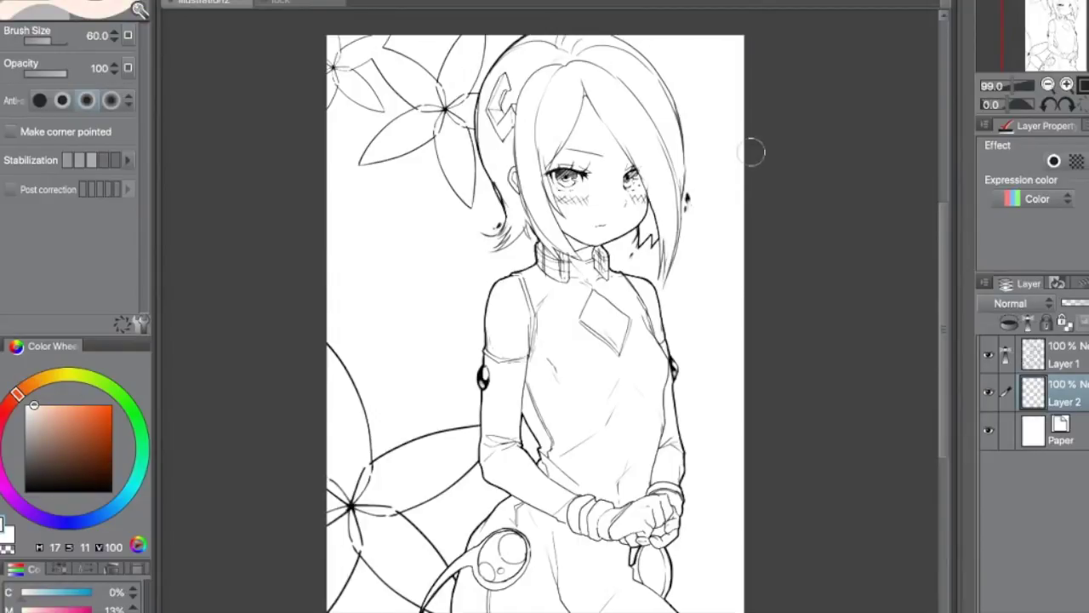
mouse_move(592, 111)
mouse_down()
mouse_move(553, 191)
mouse_move(613, 208)
mouse_move(606, 150)
mouse_up()
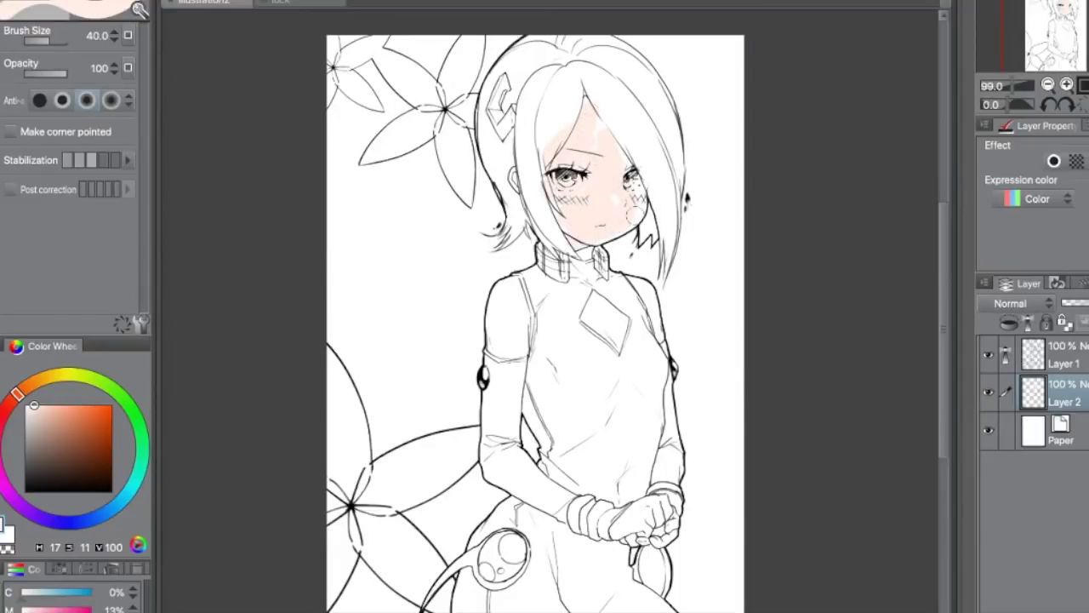
mouse_move(514, 289)
mouse_down()
mouse_move(510, 324)
mouse_move(522, 315)
mouse_move(516, 346)
mouse_up()
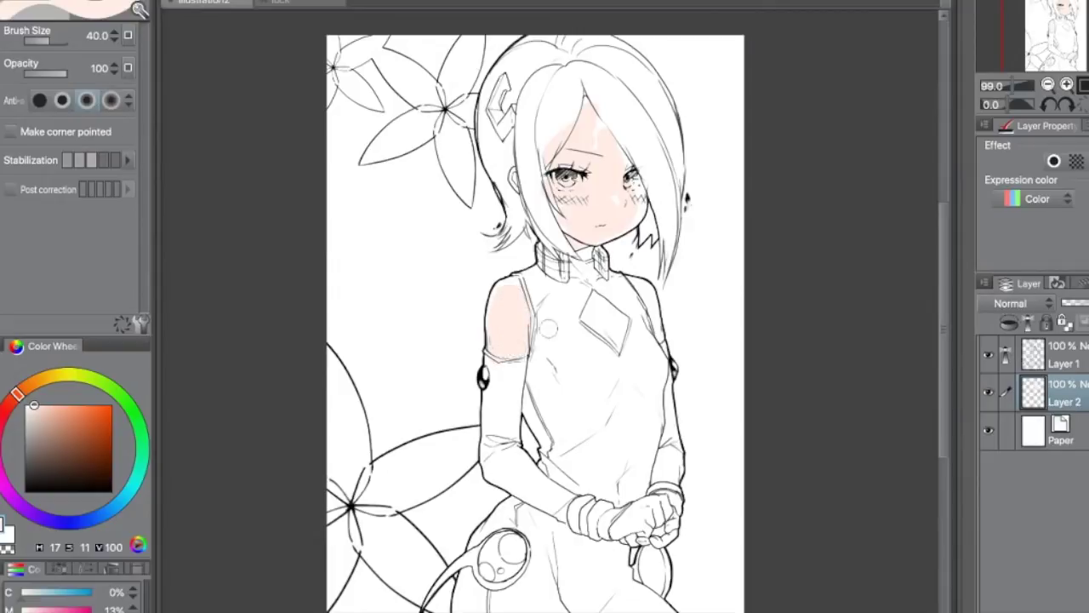
drag(645, 293, 655, 354)
drag(594, 298, 593, 322)
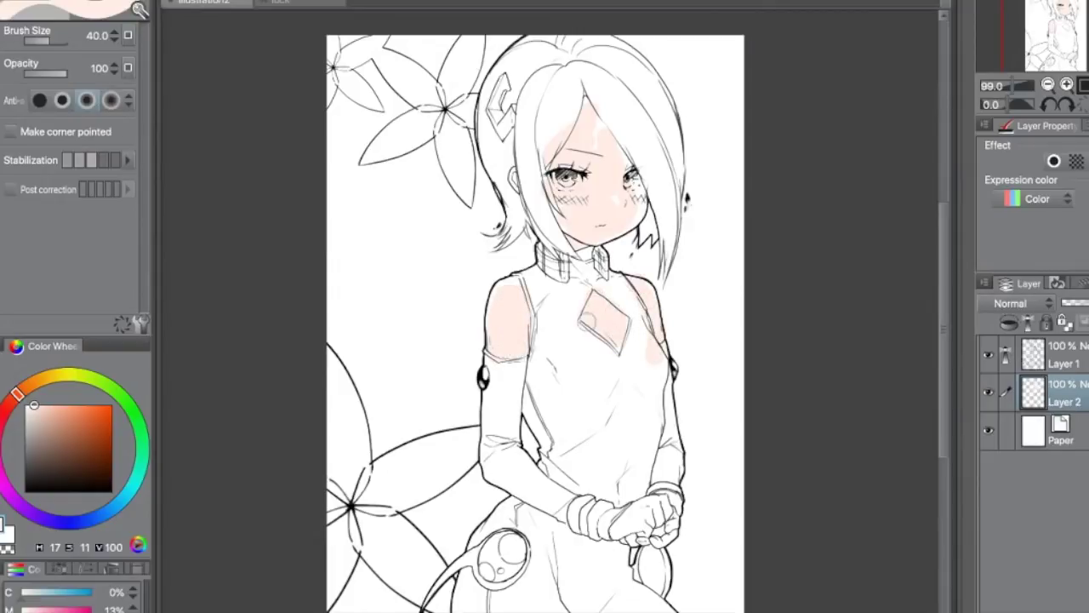
mouse_move(651, 513)
mouse_down()
mouse_move(628, 521)
mouse_move(666, 533)
mouse_up()
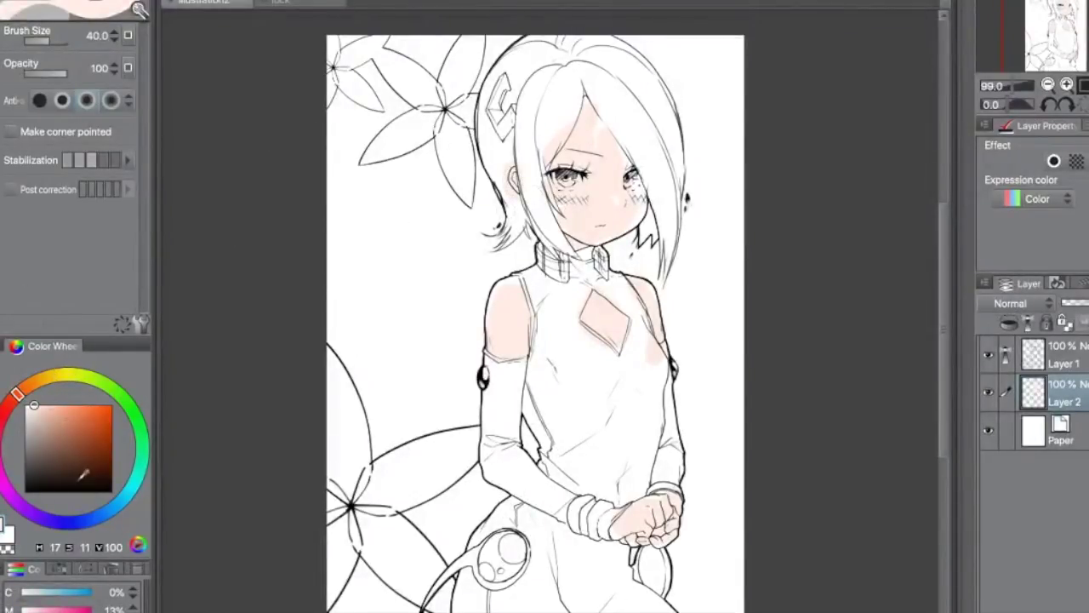
Roughly paint the character's hair reddish brown (H 17, S 42, V 57) on Layer 2
mouse_move(79, 430)
mouse_down()
mouse_move(68, 464)
mouse_move(61, 442)
mouse_up()
mouse_move(539, 66)
mouse_down()
mouse_move(558, 40)
mouse_move(520, 61)
mouse_move(558, 47)
mouse_move(526, 92)
mouse_move(529, 153)
mouse_up()
mouse_move(509, 58)
mouse_down()
mouse_move(492, 85)
mouse_move(509, 174)
mouse_move(511, 81)
mouse_move(544, 229)
mouse_up()
mouse_move(504, 190)
mouse_down()
mouse_move(513, 236)
mouse_move(523, 219)
mouse_up()
drag(608, 77, 654, 169)
mouse_move(583, 47)
mouse_down()
mouse_move(672, 94)
mouse_move(686, 151)
mouse_up()
mouse_move(611, 88)
mouse_down()
mouse_move(635, 113)
mouse_move(640, 193)
mouse_move(666, 240)
mouse_up()
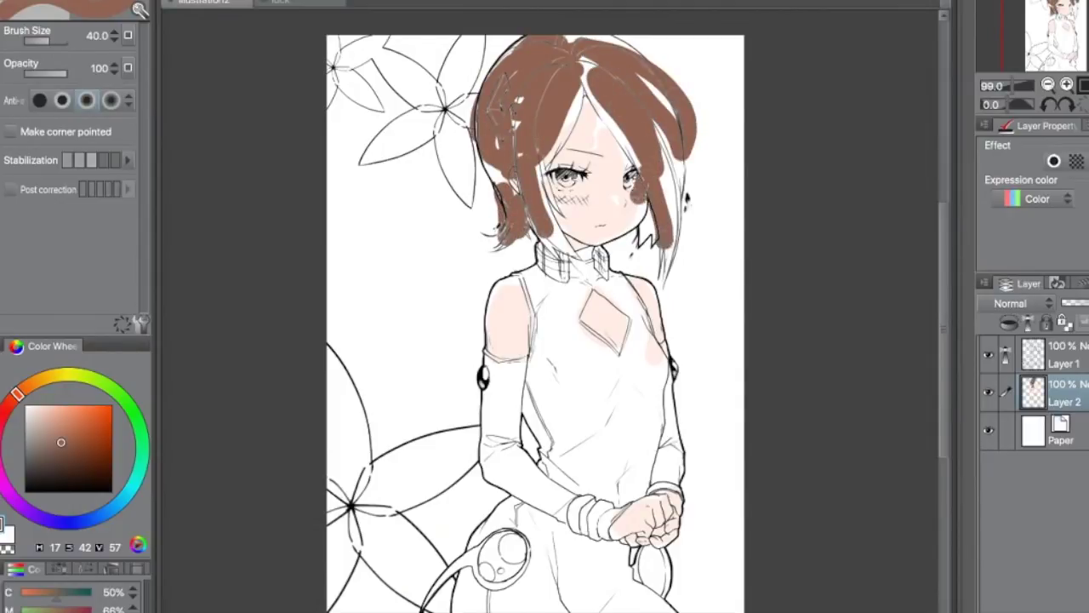
Undo the last hair strokes, repaint that side of the hair brown inside its outline, and dab both eyes brown
key(super+z)
key(super+z)
key(super+z)
key(super+z)
key(super+z)
key(super+z)
drag(616, 71, 667, 165)
mouse_move(610, 75)
mouse_down()
mouse_move(614, 109)
mouse_move(662, 160)
mouse_up()
mouse_move(665, 143)
mouse_down()
mouse_move(611, 48)
mouse_move(585, 60)
mouse_up()
drag(638, 90, 645, 107)
drag(597, 78, 615, 121)
drag(670, 174, 659, 259)
drag(650, 211, 655, 248)
click(565, 178)
click(630, 178)
Fill the dress from the neckline to the hem with rough light blue strokes
click(111, 508)
click(65, 408)
mouse_move(534, 277)
mouse_down()
mouse_move(637, 396)
mouse_move(630, 494)
mouse_up()
drag(630, 287, 646, 340)
mouse_move(522, 505)
mouse_down()
mouse_move(600, 566)
mouse_move(477, 600)
mouse_up()
drag(612, 553, 647, 604)
drag(511, 510, 485, 535)
Paint both arm sleeves in dark blue (H 204, S 95, V 75)
click(107, 426)
mouse_move(502, 376)
mouse_down()
mouse_move(532, 493)
mouse_move(602, 523)
mouse_up()
drag(669, 404, 669, 486)
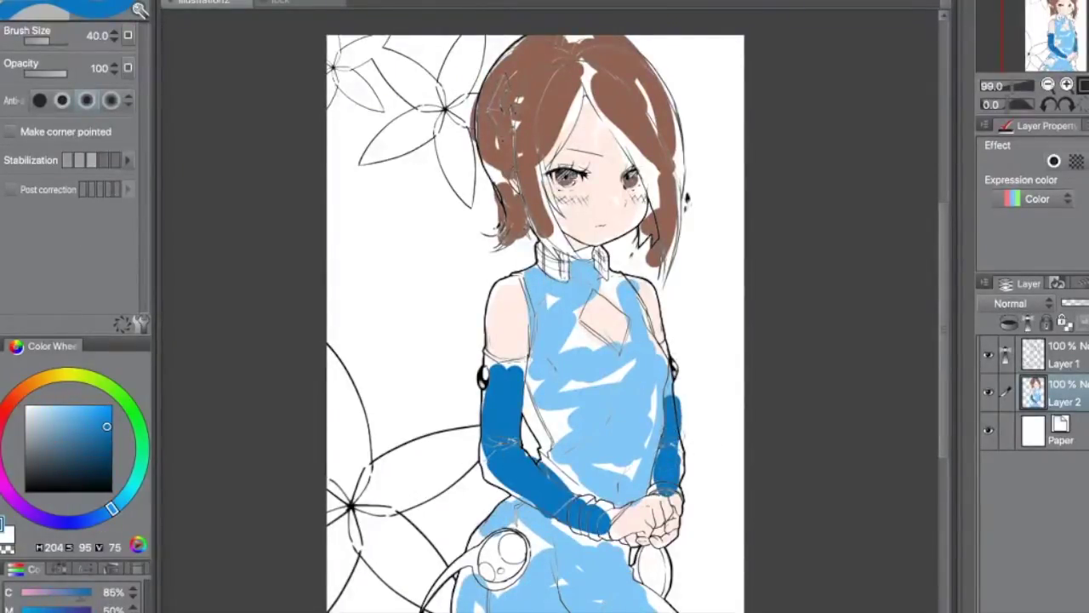
Paint the collar bands, the wrist bracelets and the hip ornament frames in golden yellow
click(97, 407)
click(139, 425)
click(92, 425)
click(53, 376)
click(81, 405)
drag(545, 254, 561, 277)
drag(583, 504, 608, 532)
mouse_move(473, 555)
mouse_down()
mouse_move(429, 587)
mouse_move(514, 571)
mouse_up()
drag(650, 553, 655, 583)
Color the two hip ornament gems red and add a white highlight to the larger gem
drag(54, 375, 4, 412)
click(100, 409)
drag(494, 544, 511, 575)
drag(648, 557, 657, 581)
click(24, 405)
drag(508, 540, 513, 554)
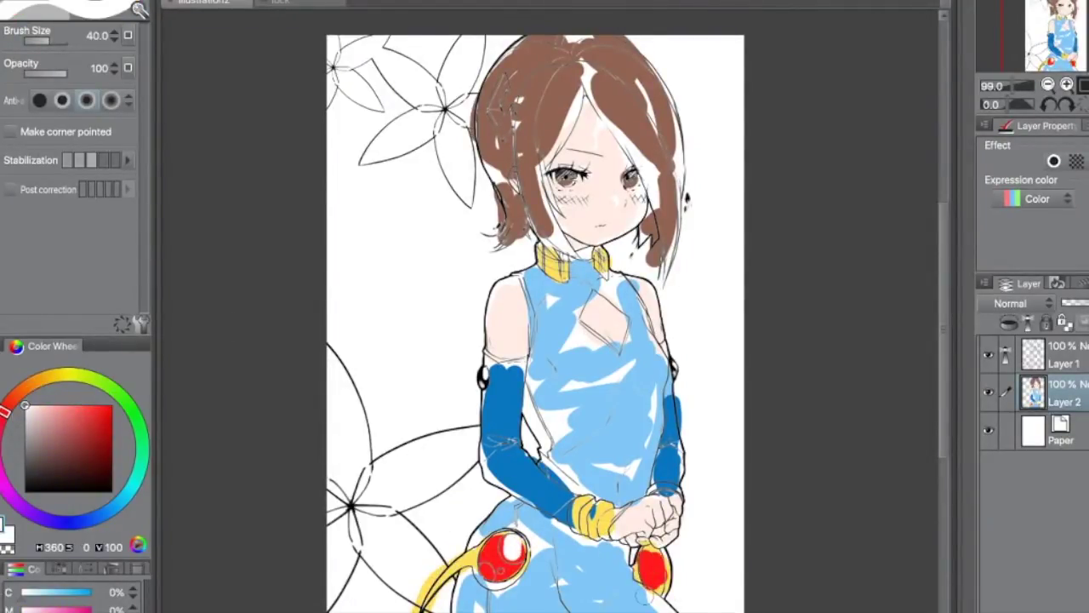
Paint the hair ornament golden yellow (H 48, S 63, V 100)
click(52, 374)
click(80, 405)
drag(504, 83, 495, 128)
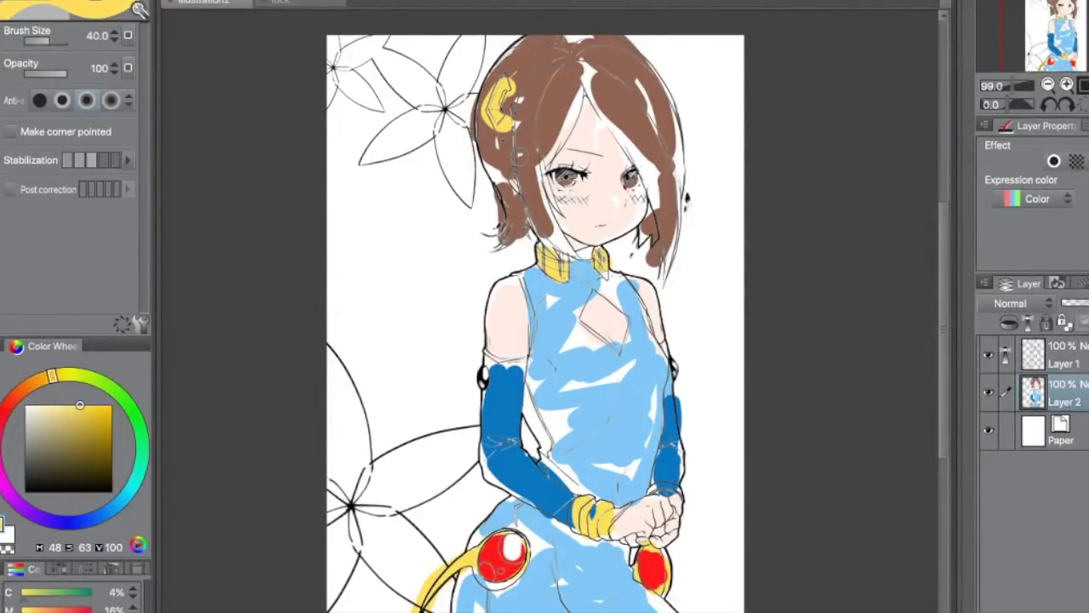